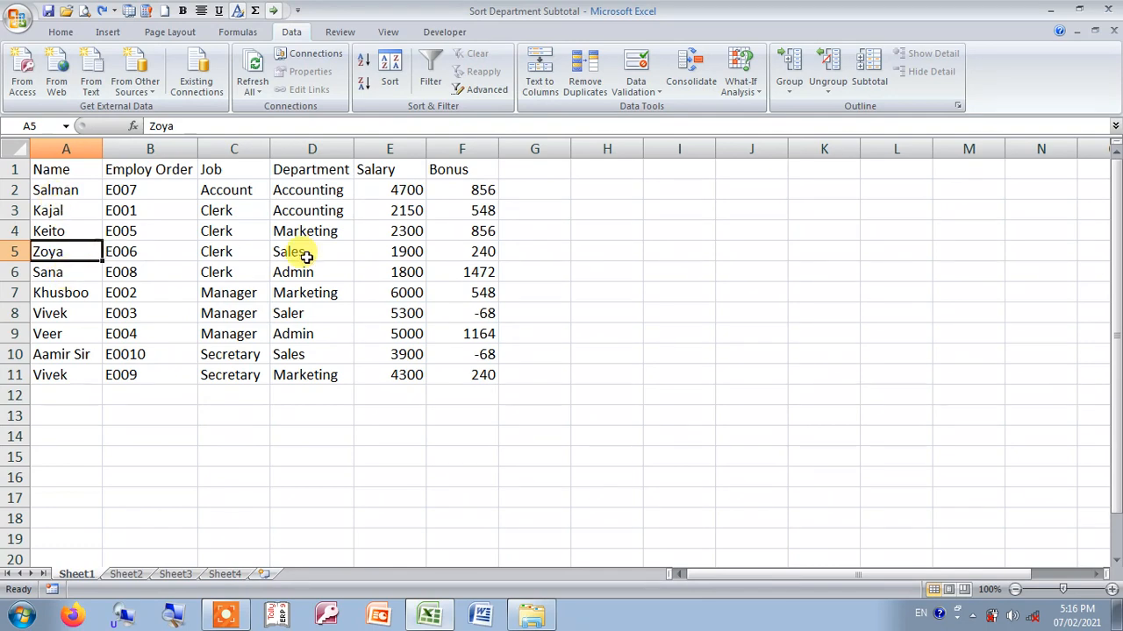
# - Sort the employee table by the Name column from A to Z and from Z to A
pyautogui.click(362, 65)
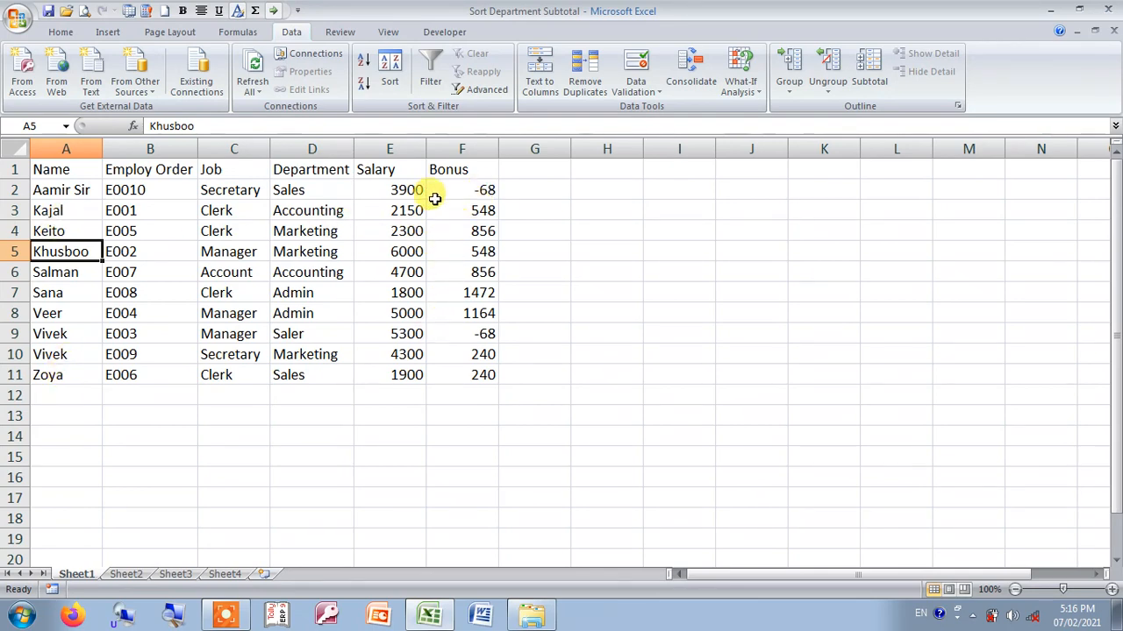
pyautogui.click(363, 82)
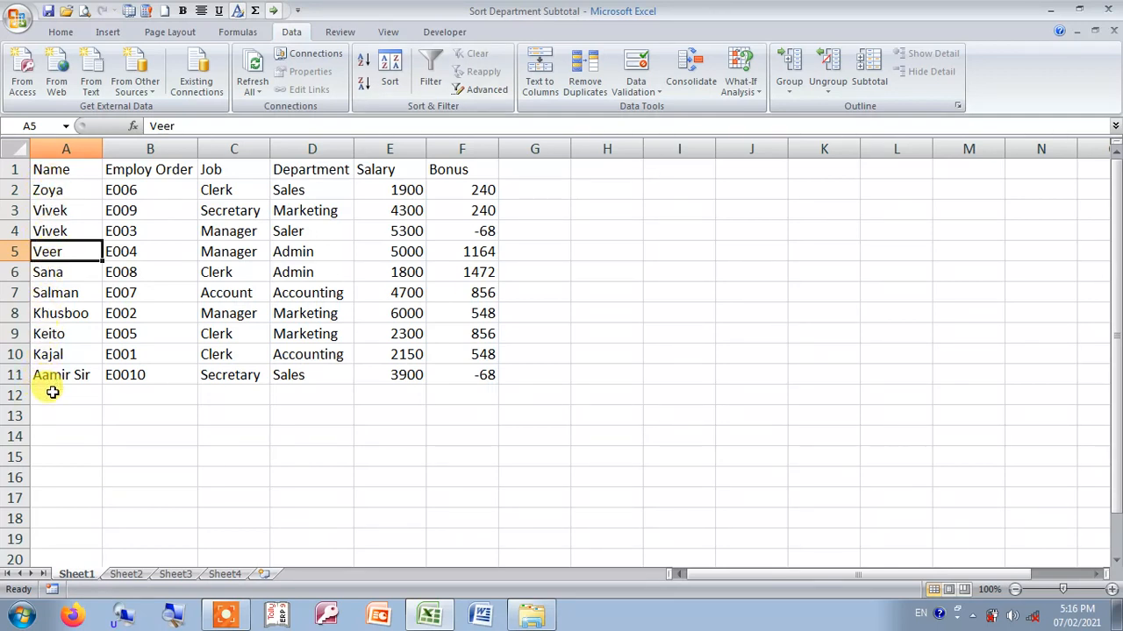
# - Sort the employee table by Department from A to Z and start a custom sort with Department as its first level
pyautogui.click(289, 208)
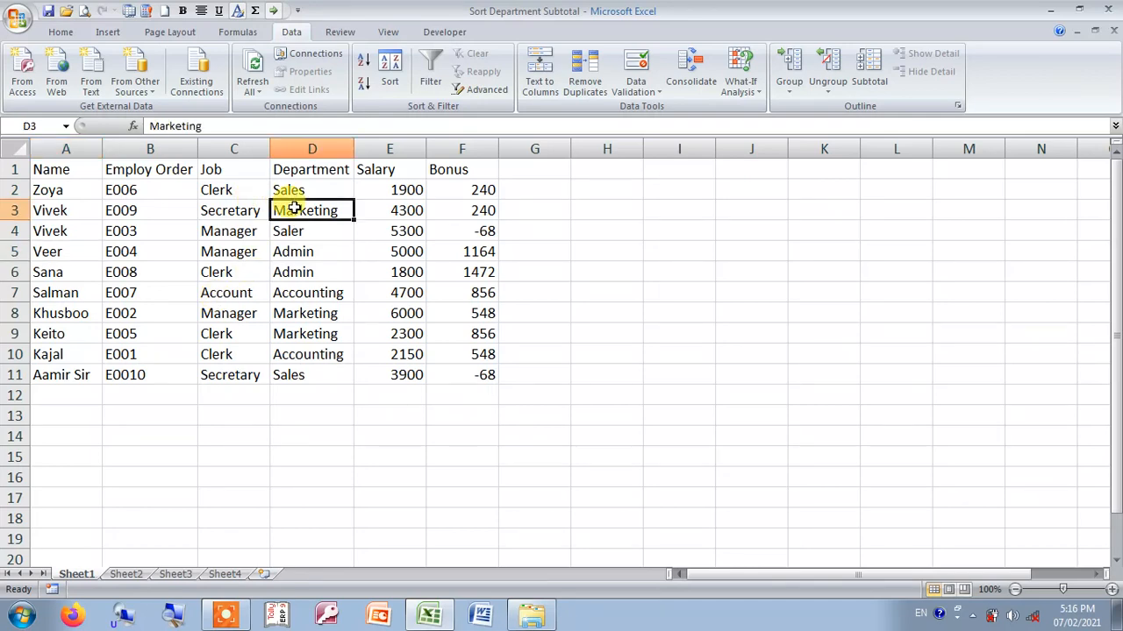
pyautogui.click(363, 58)
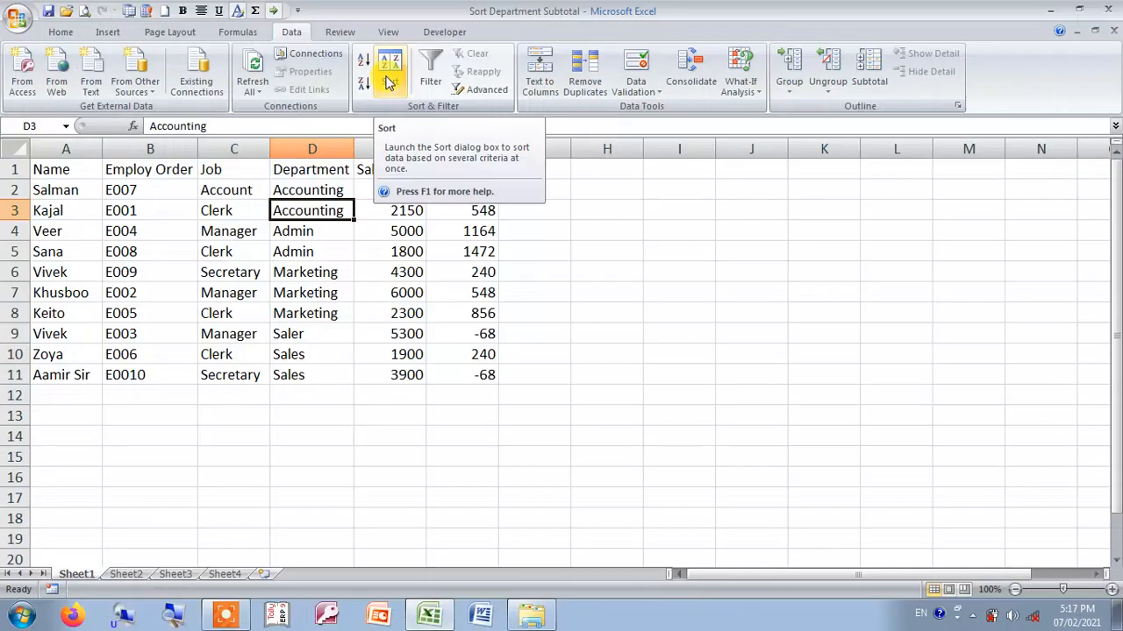
pyautogui.click(533, 312)
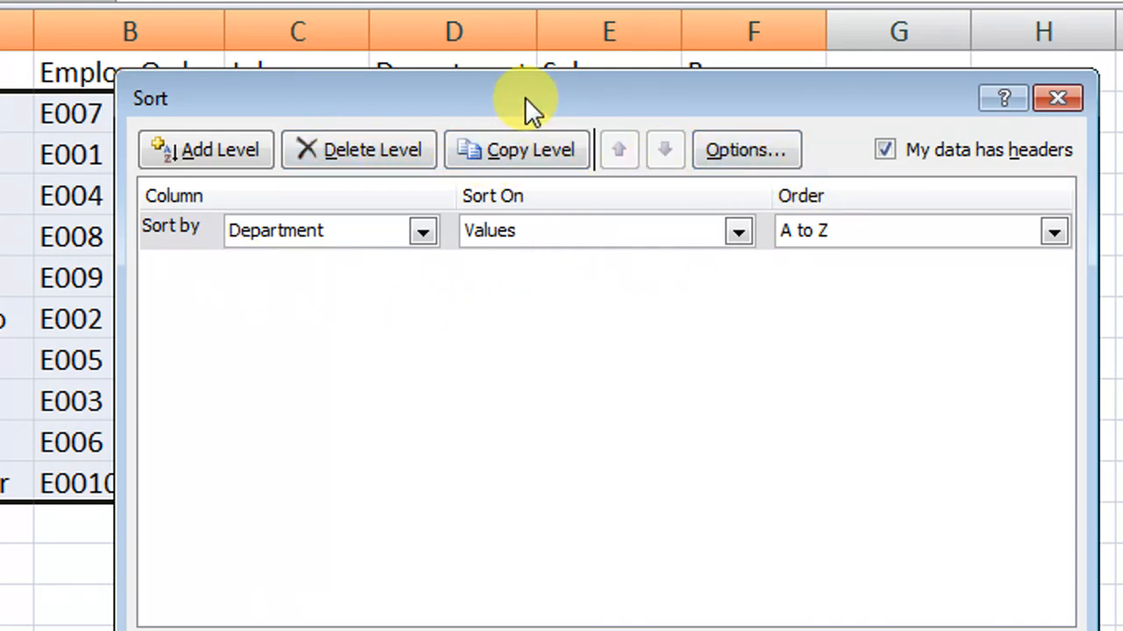
pyautogui.moveTo(525, 96); pyautogui.dragTo(541, 175)
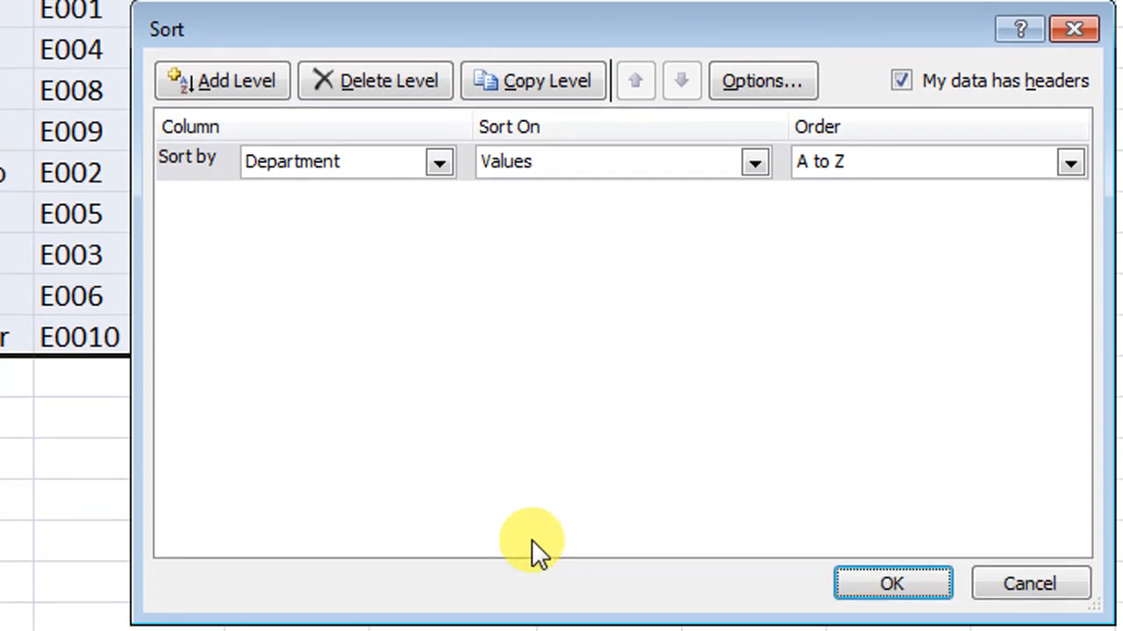
pyautogui.click(440, 330)
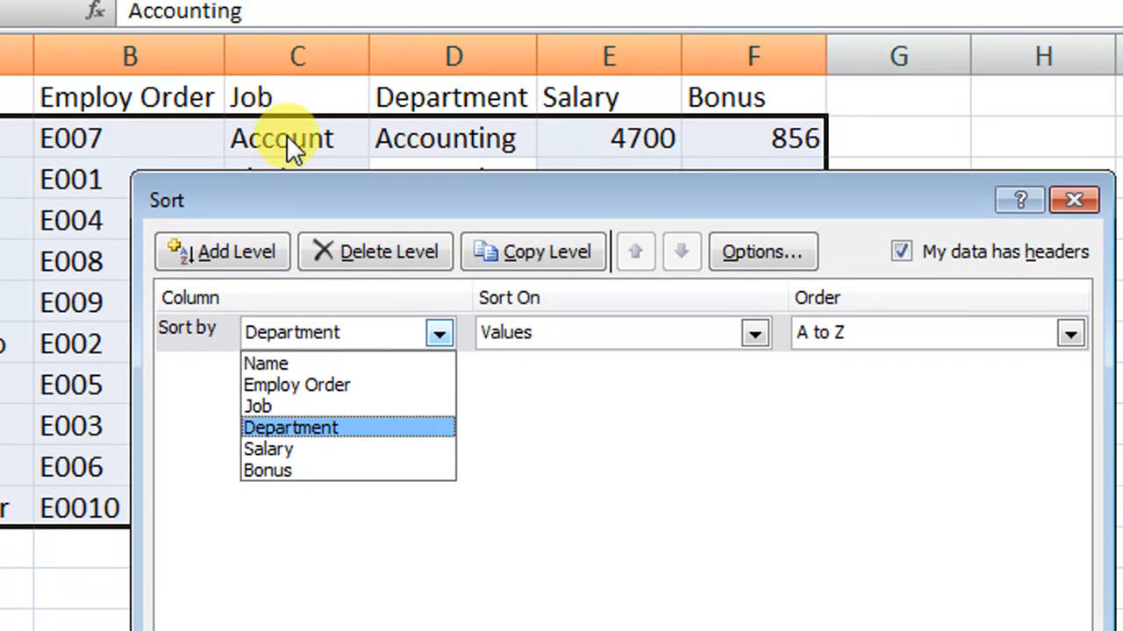
pyautogui.click(282, 428)
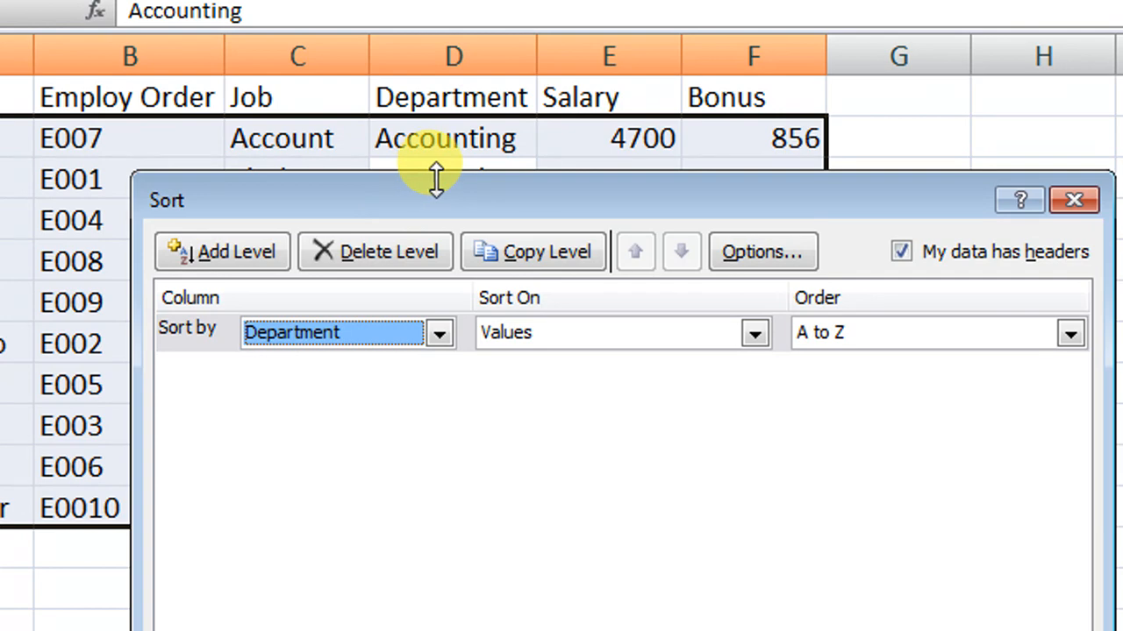
pyautogui.moveTo(454, 197); pyautogui.dragTo(465, 335)
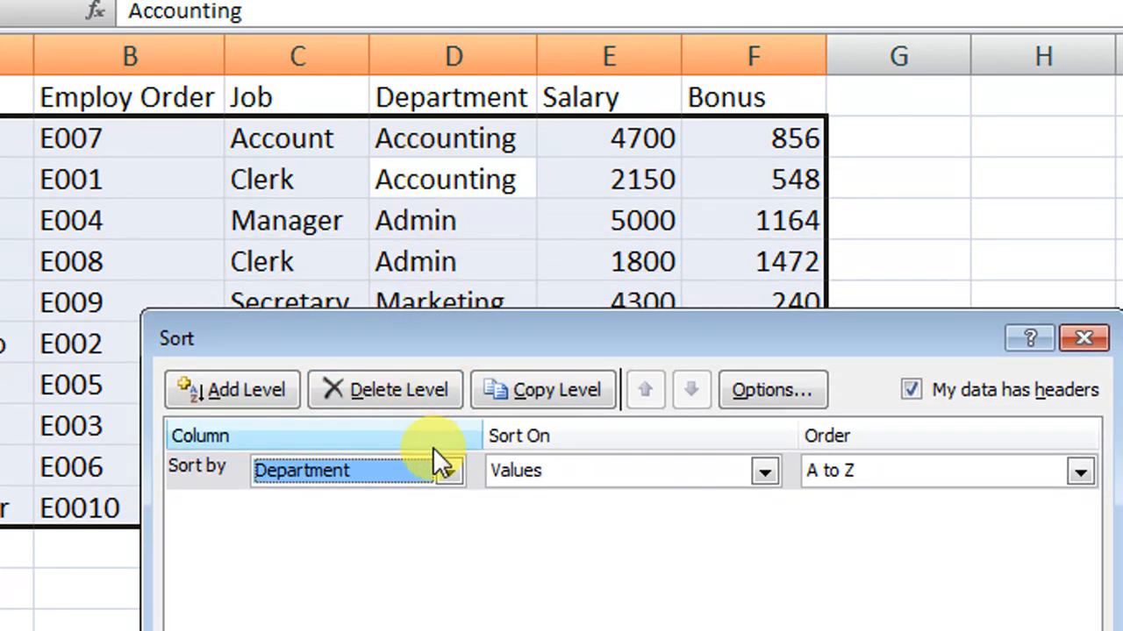
pyautogui.moveTo(458, 343); pyautogui.dragTo(431, 170)
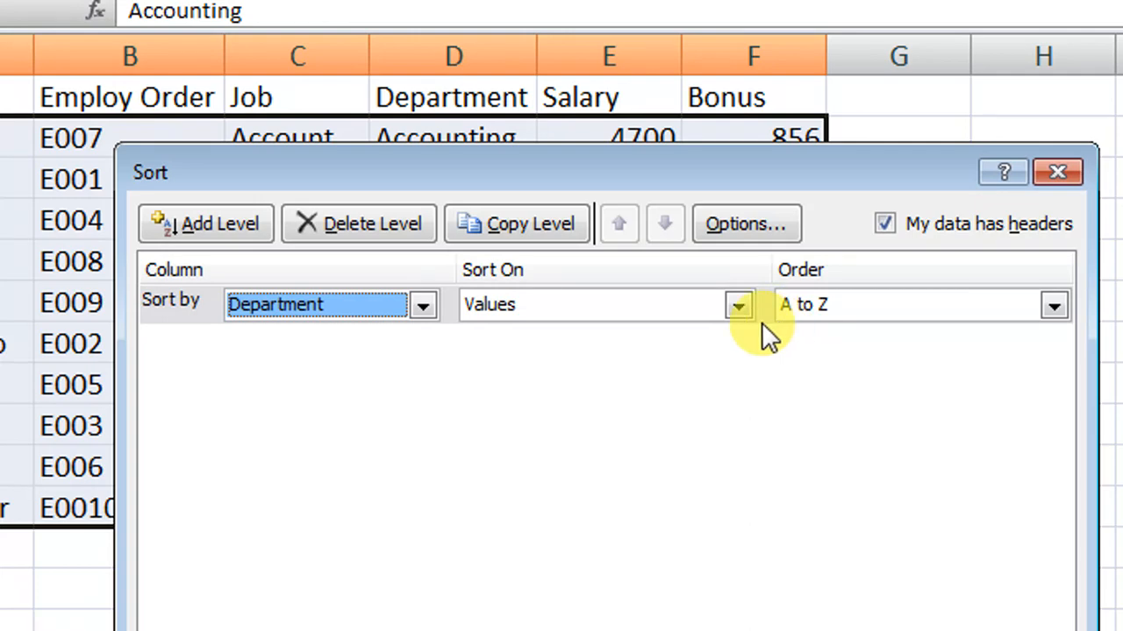
# - Add a second sort level on the Bonus values, ordered Largest to Smallest, and apply the custom sort
pyautogui.click(229, 221)
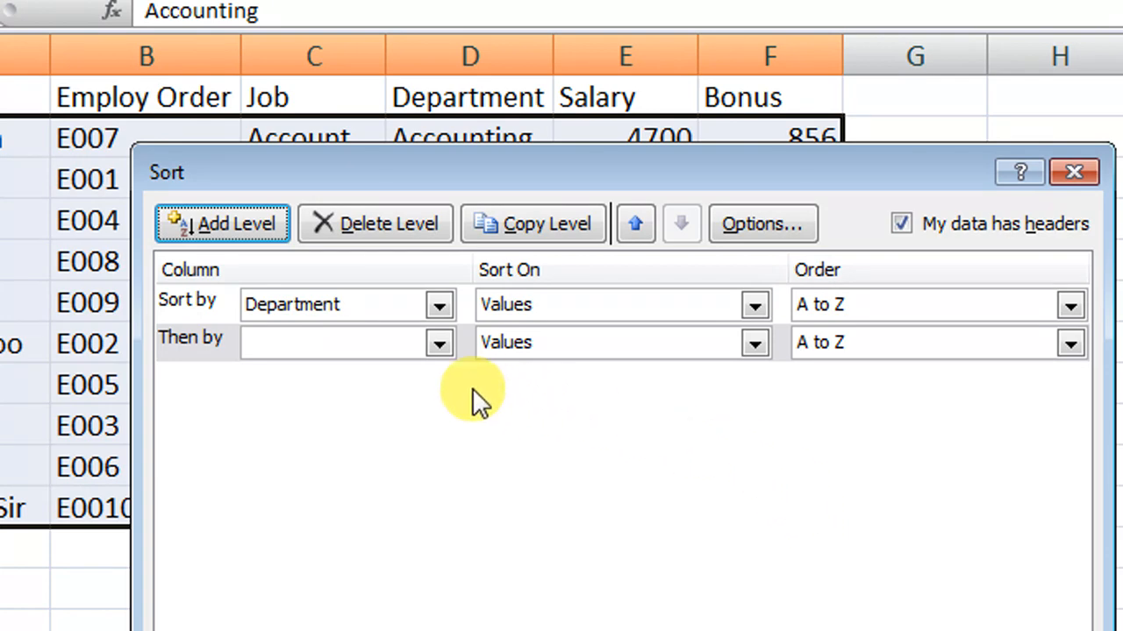
pyautogui.moveTo(707, 169); pyautogui.dragTo(729, 316)
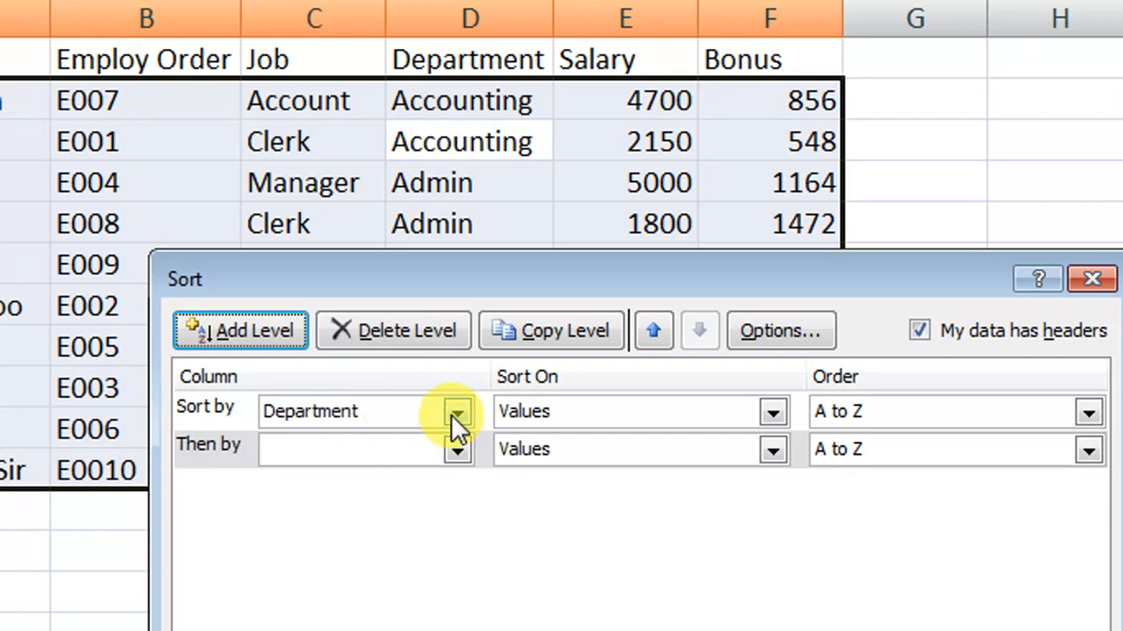
pyautogui.click(456, 449)
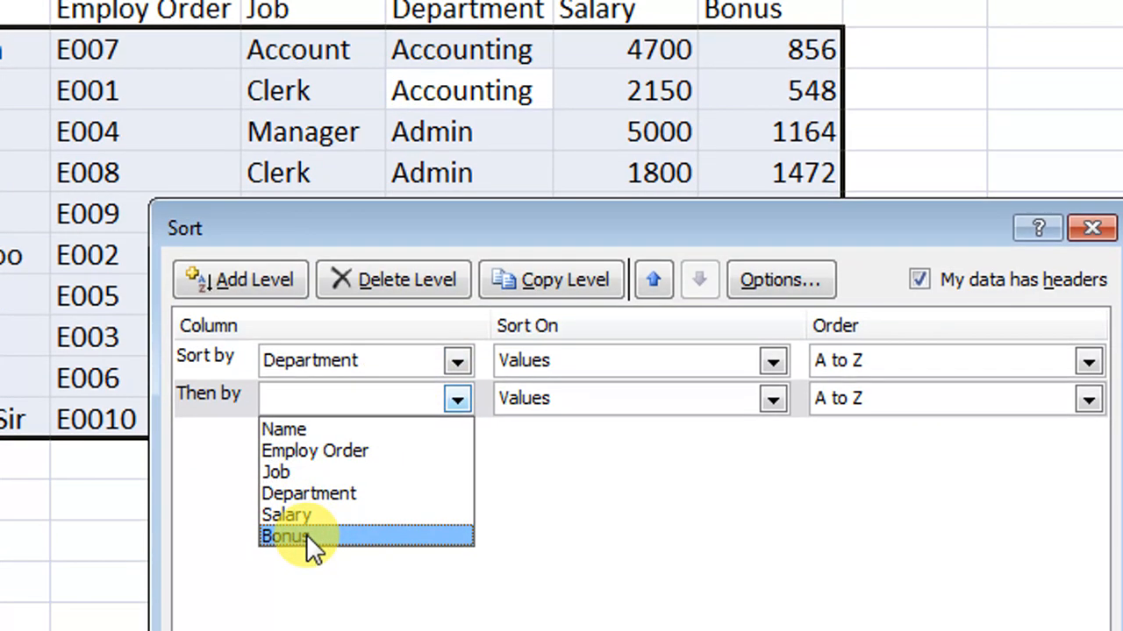
pyautogui.click(308, 571)
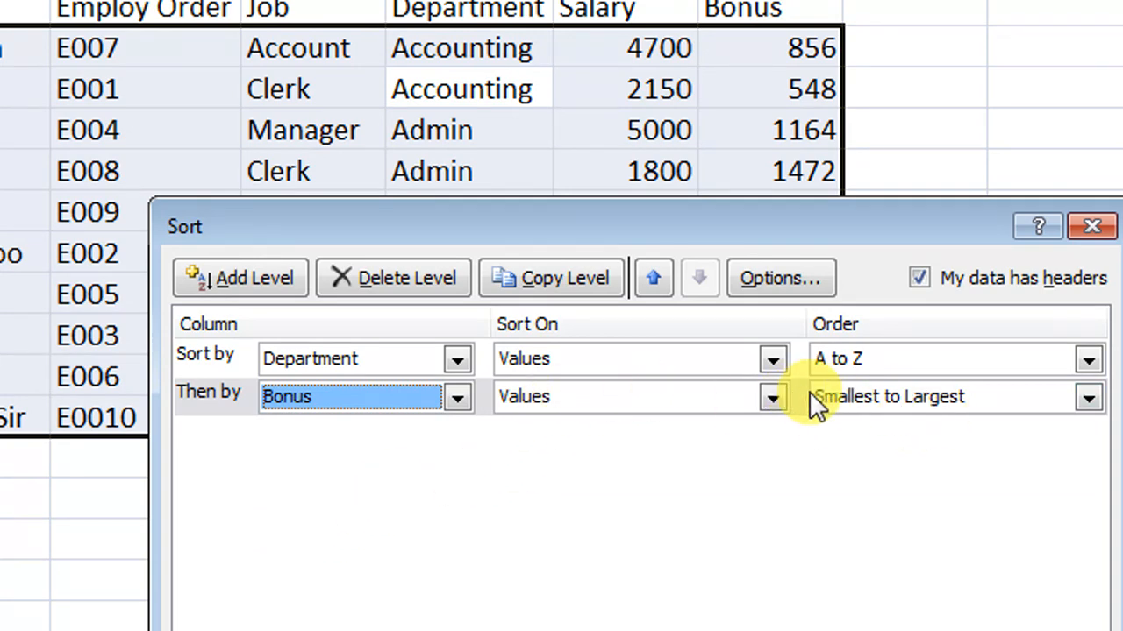
pyautogui.click(1088, 397)
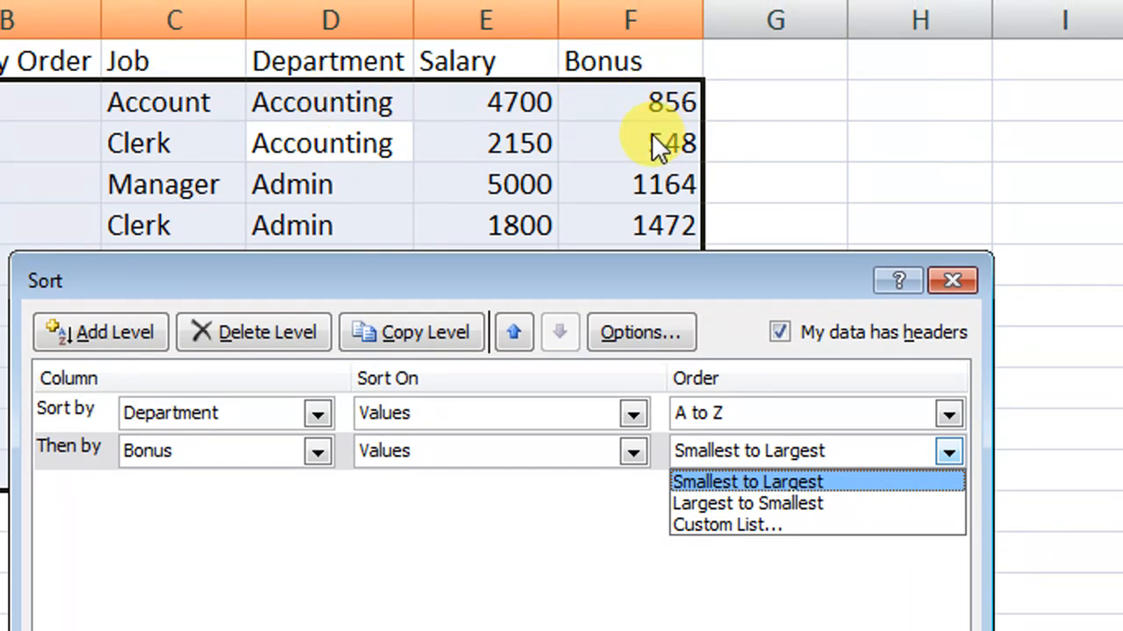
pyautogui.click(674, 503)
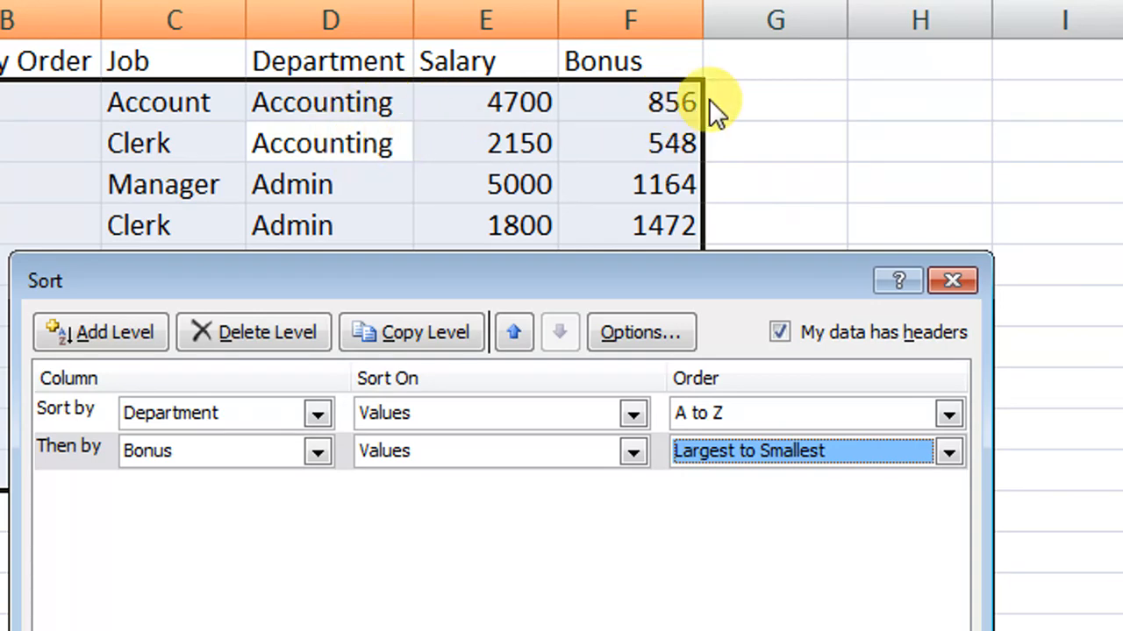
pyautogui.moveTo(433, 275); pyautogui.dragTo(418, 361)
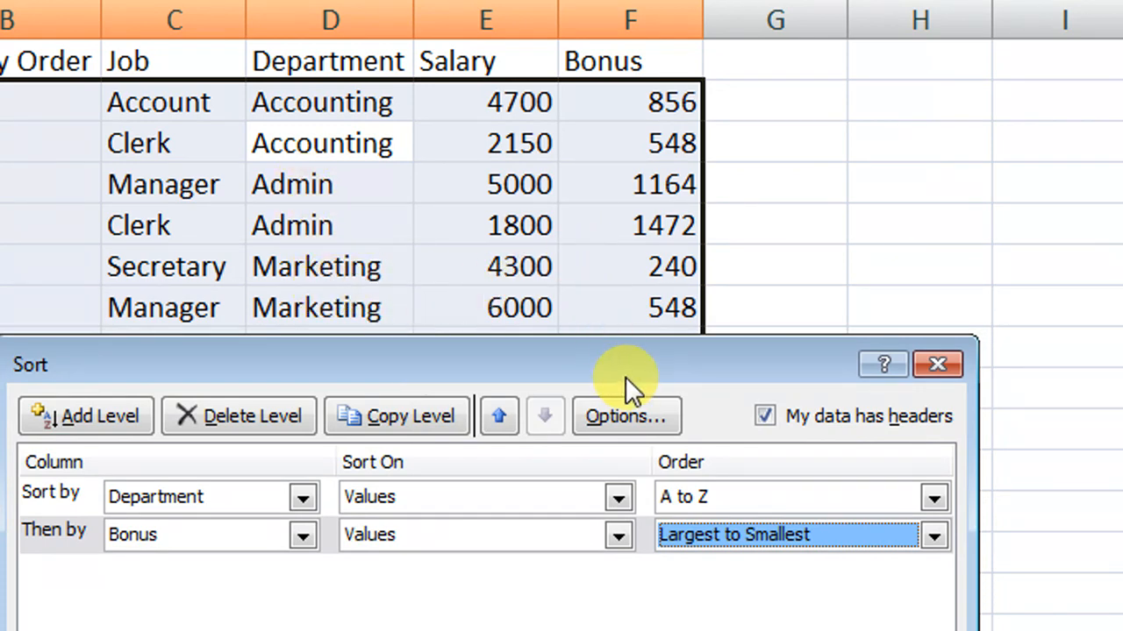
pyautogui.moveTo(621, 373); pyautogui.dragTo(644, 146)
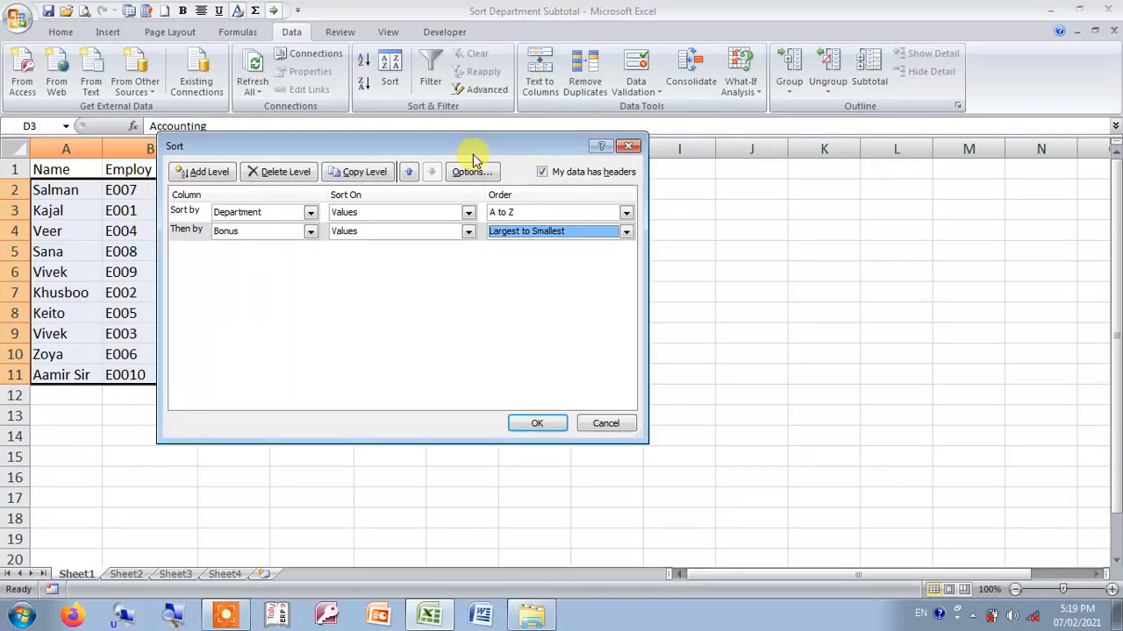
pyautogui.click(537, 424)
pyautogui.click(540, 418)
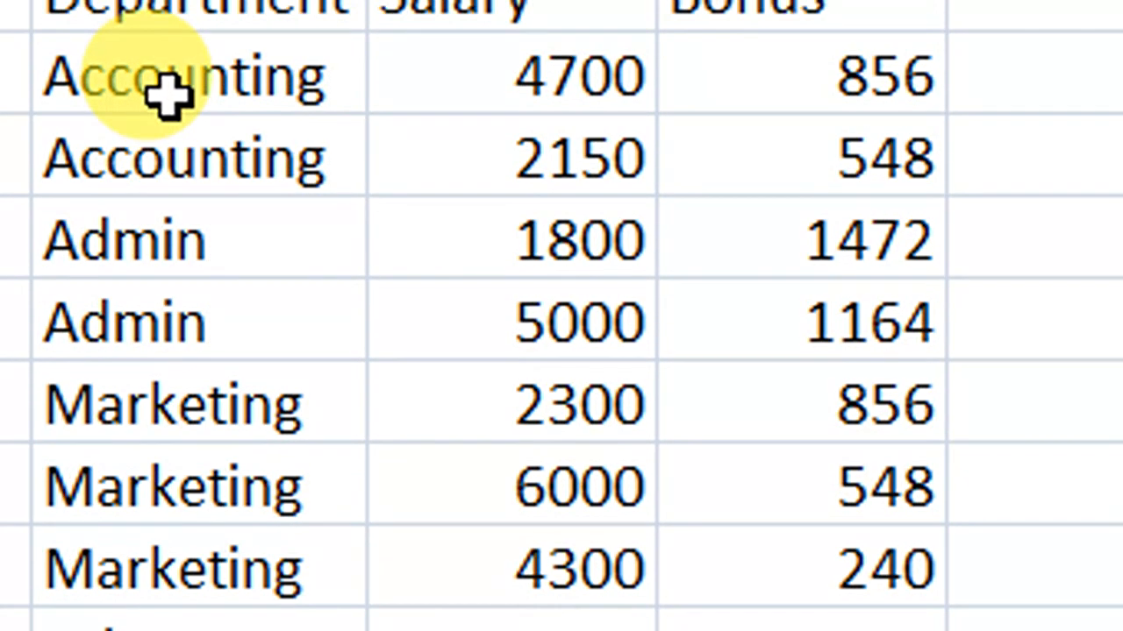
# - Examine the order of the Bonus values within the Accounting, Admin and Marketing departments
pyautogui.moveTo(207, 81)
pyautogui.mouseDown()
pyautogui.moveTo(202, 161)
pyautogui.moveTo(202, 86)
pyautogui.mouseUp()
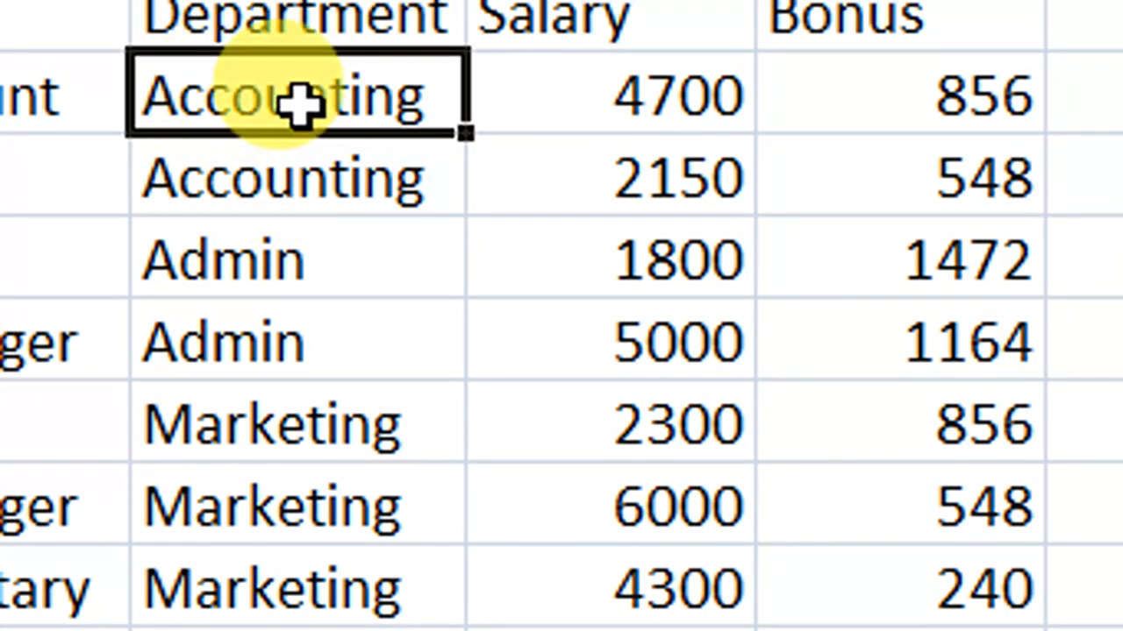
pyautogui.click(943, 105)
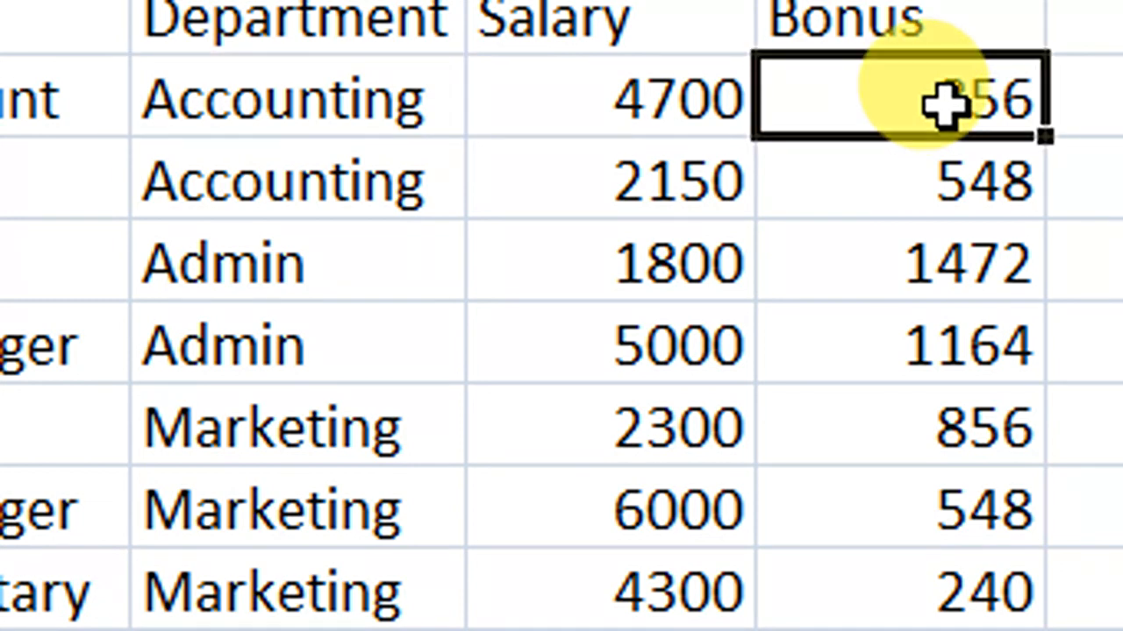
pyautogui.click(960, 173)
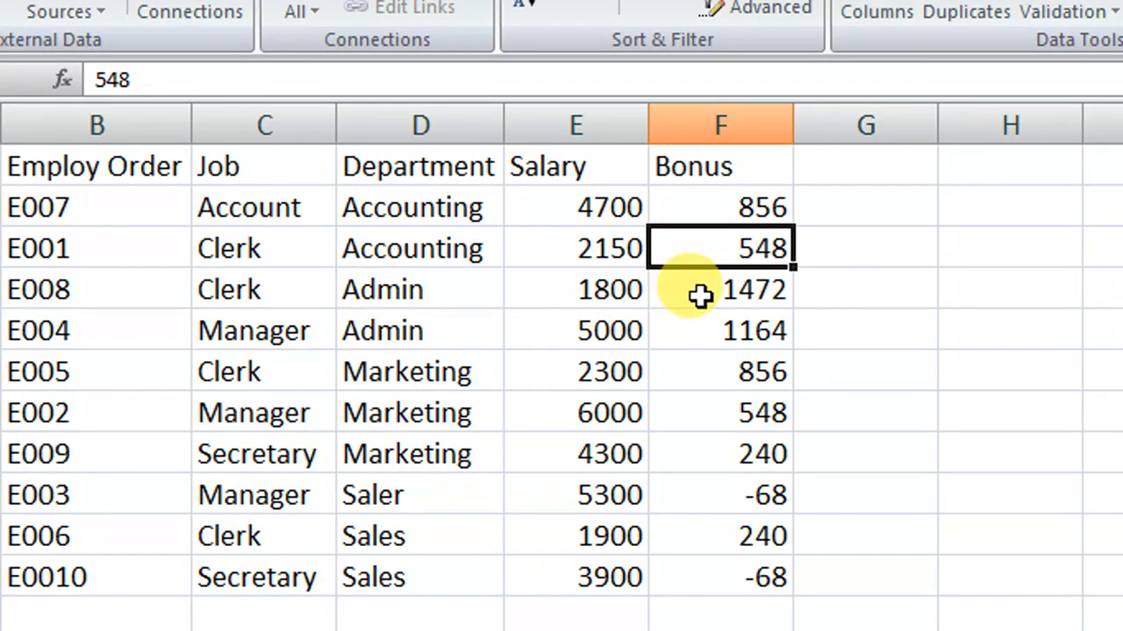
pyautogui.click(702, 296)
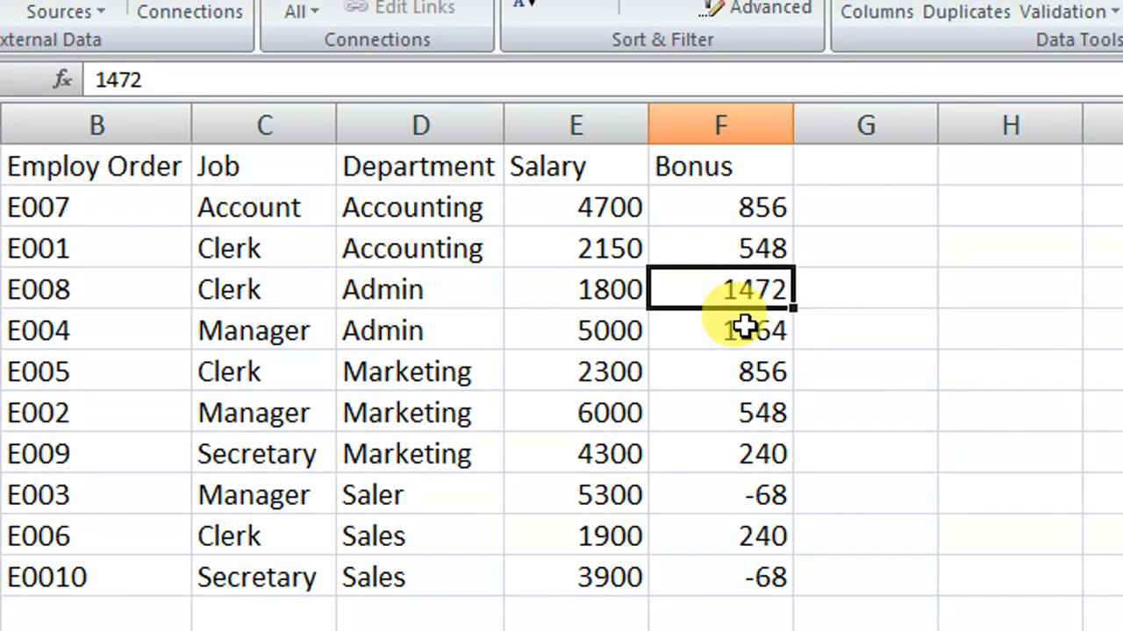
pyautogui.click(481, 373)
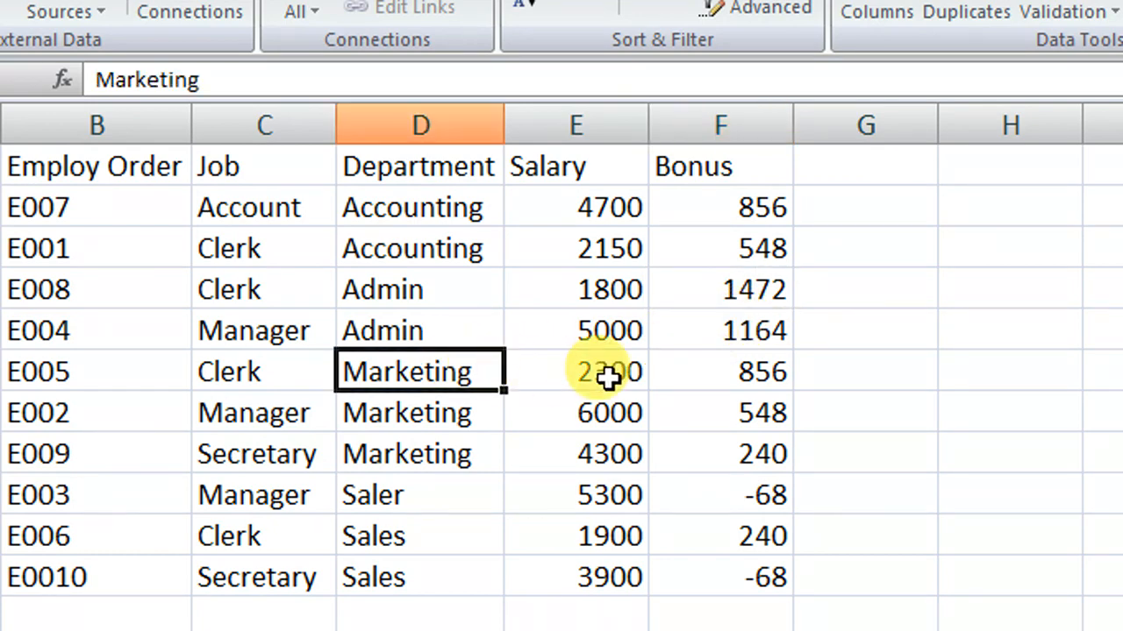
pyautogui.click(721, 375)
pyautogui.click(728, 405)
pyautogui.click(728, 446)
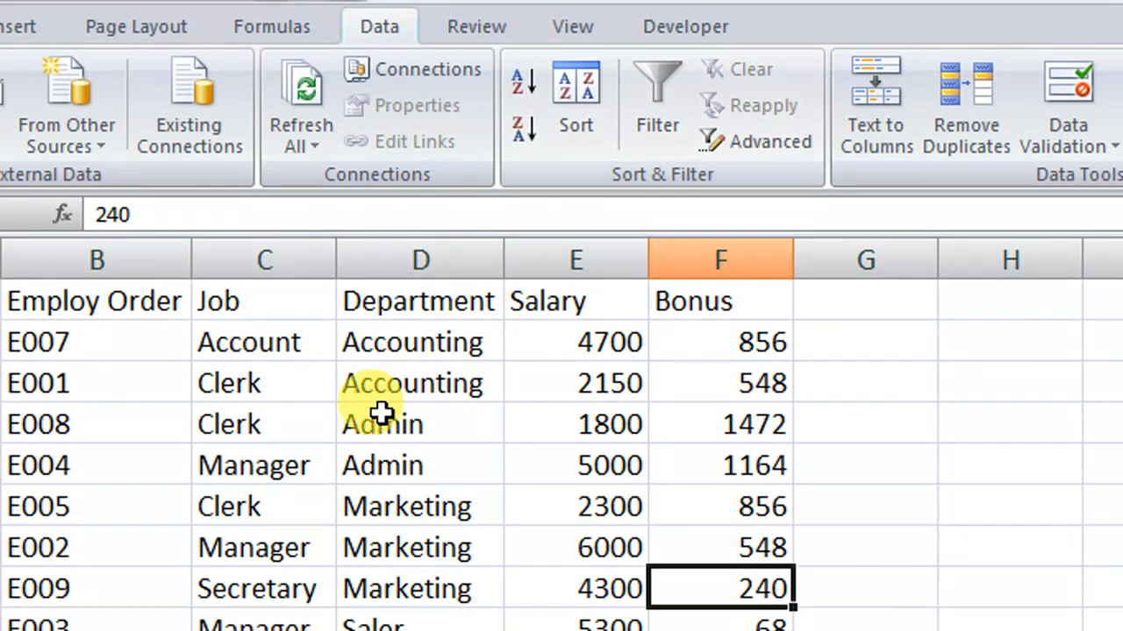
# - Sort the employee table by the Job column from A to Z
pyautogui.click(355, 375)
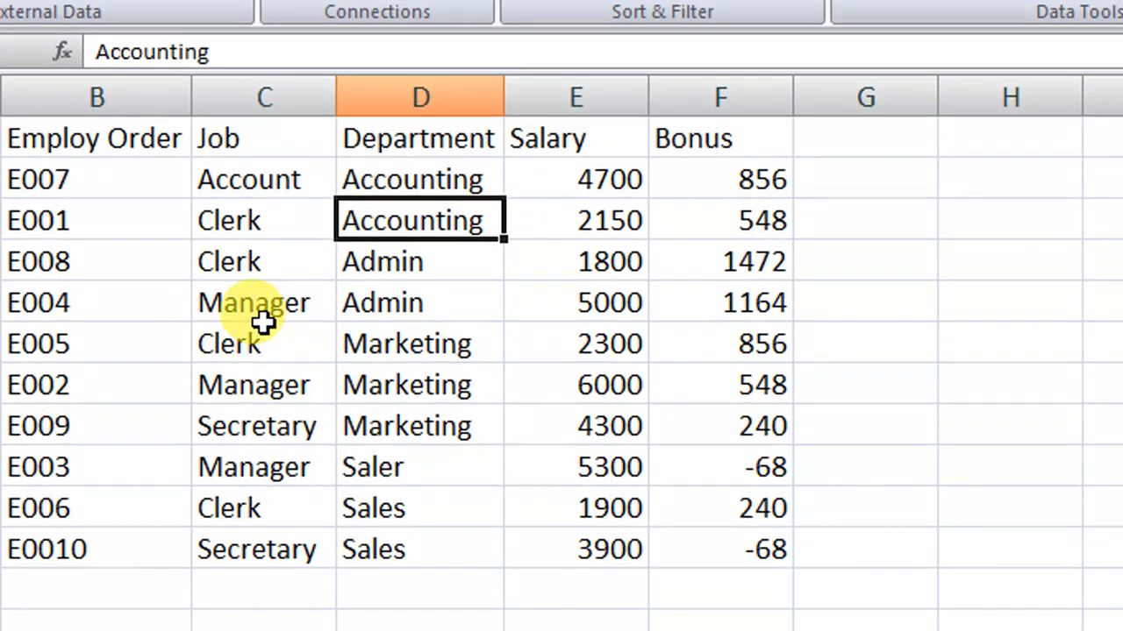
pyautogui.click(264, 483)
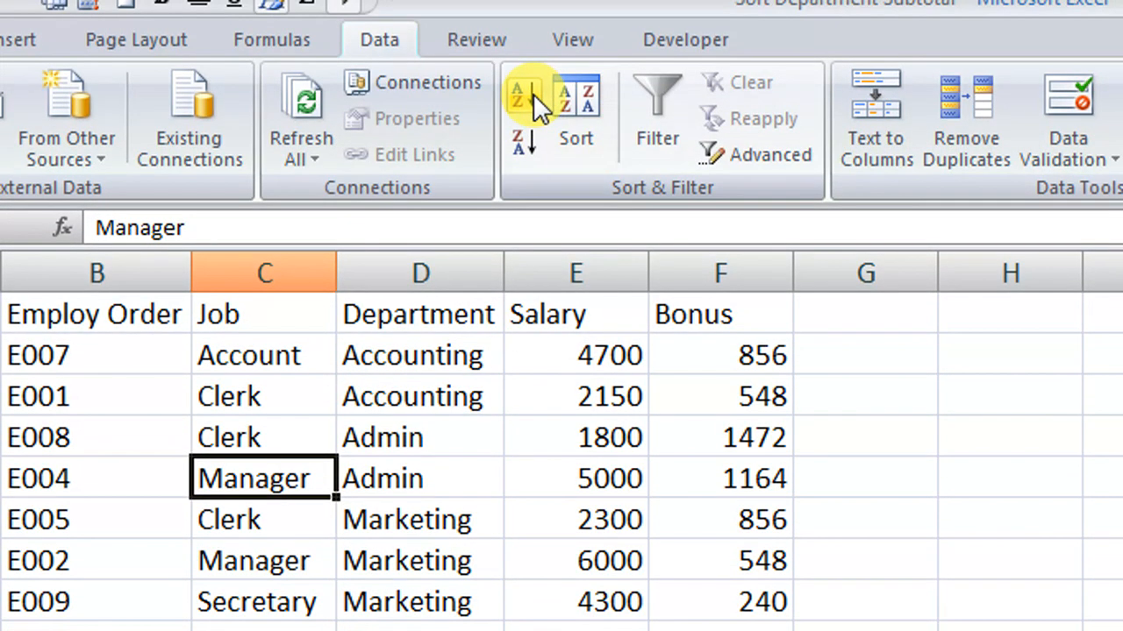
pyautogui.click(525, 18)
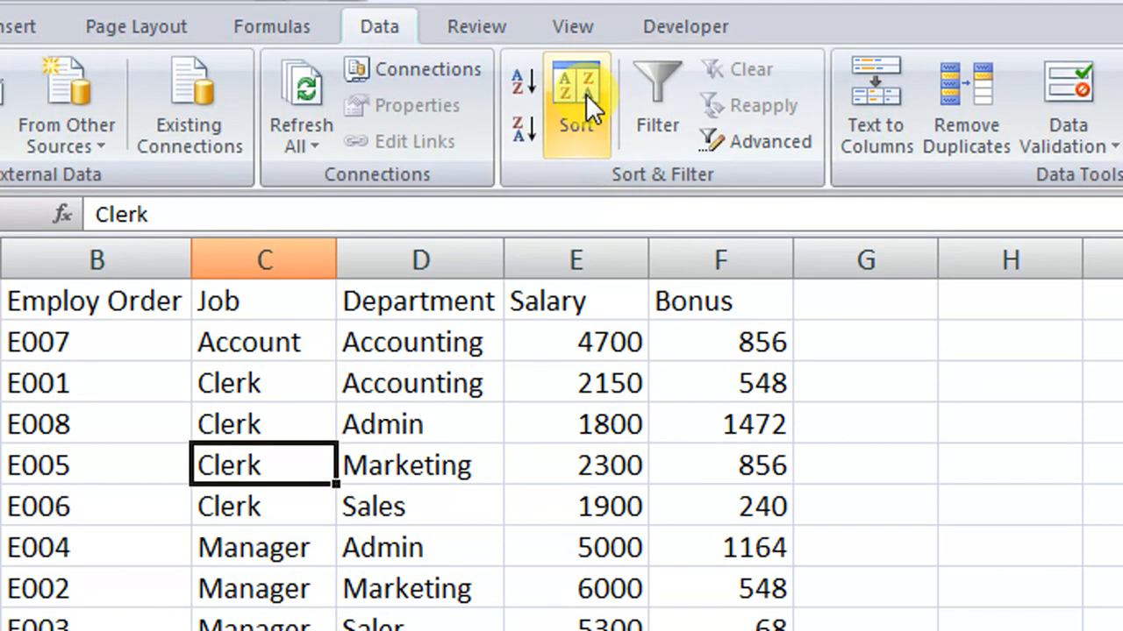
# - Apply a custom sort by Job A to Z with a second level on Bonus, Largest to Smallest
pyautogui.click(586, 94)
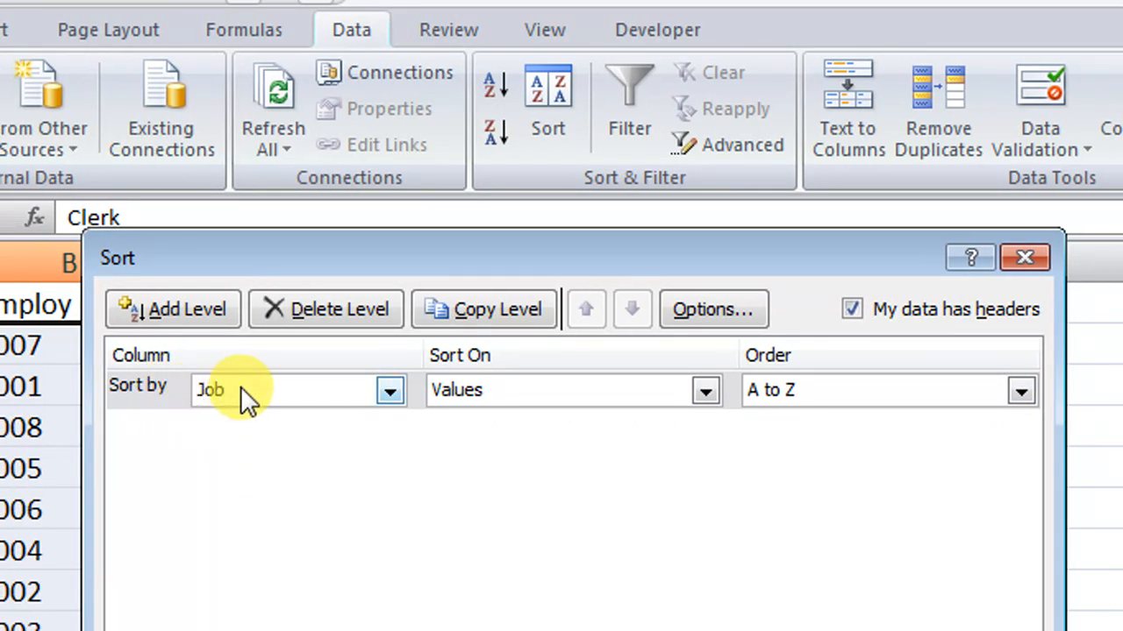
pyautogui.click(187, 308)
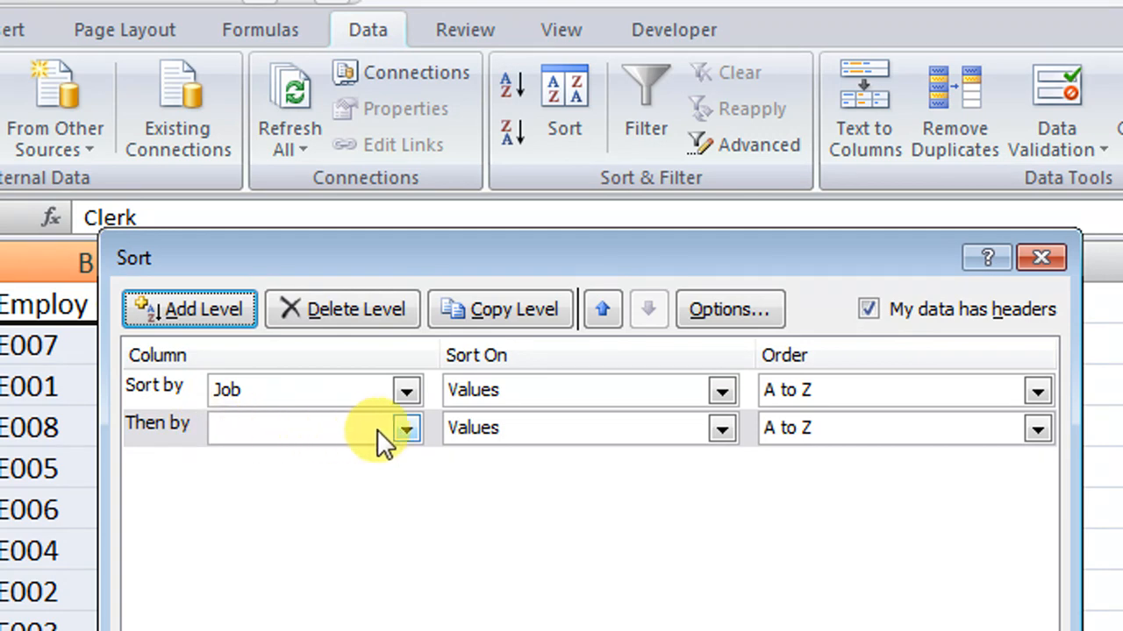
pyautogui.click(406, 430)
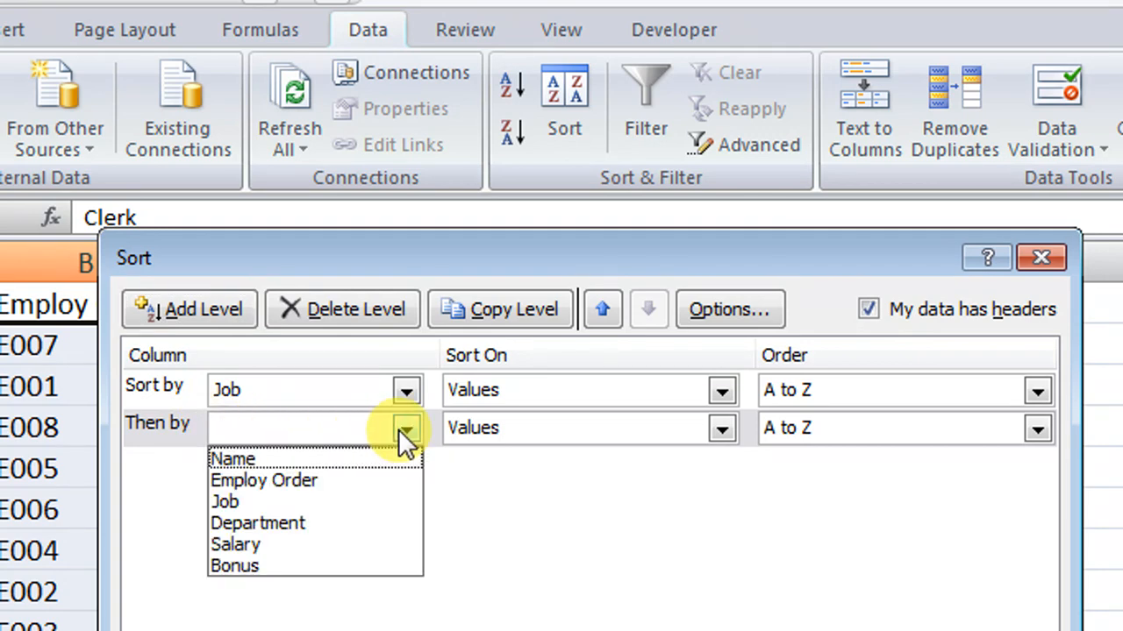
pyautogui.click(501, 271)
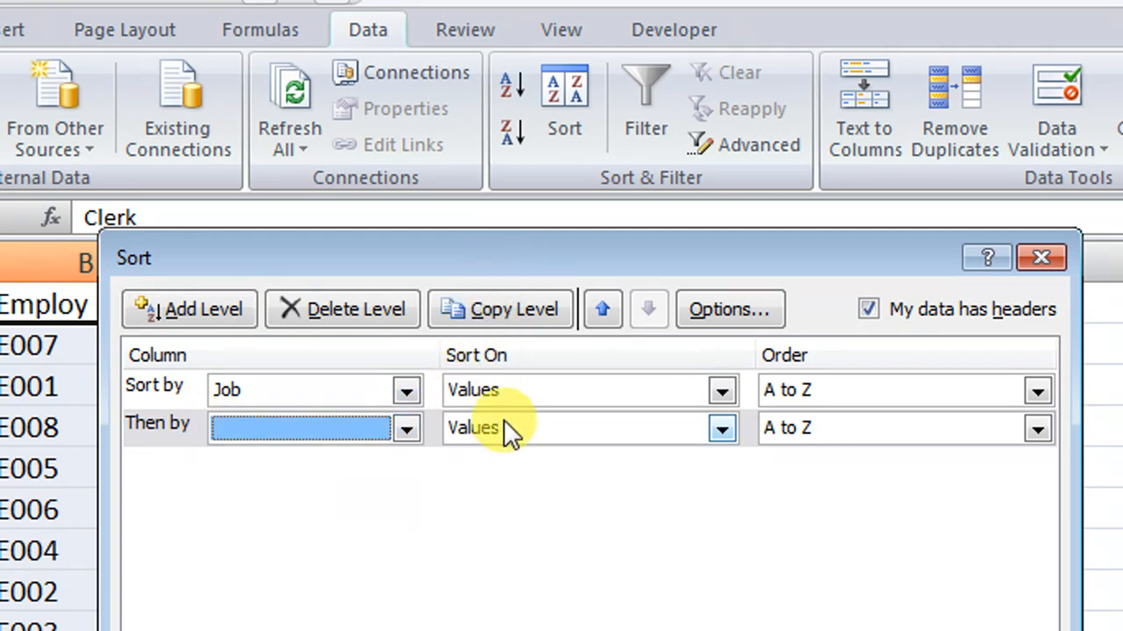
pyautogui.moveTo(505, 256); pyautogui.dragTo(515, 416)
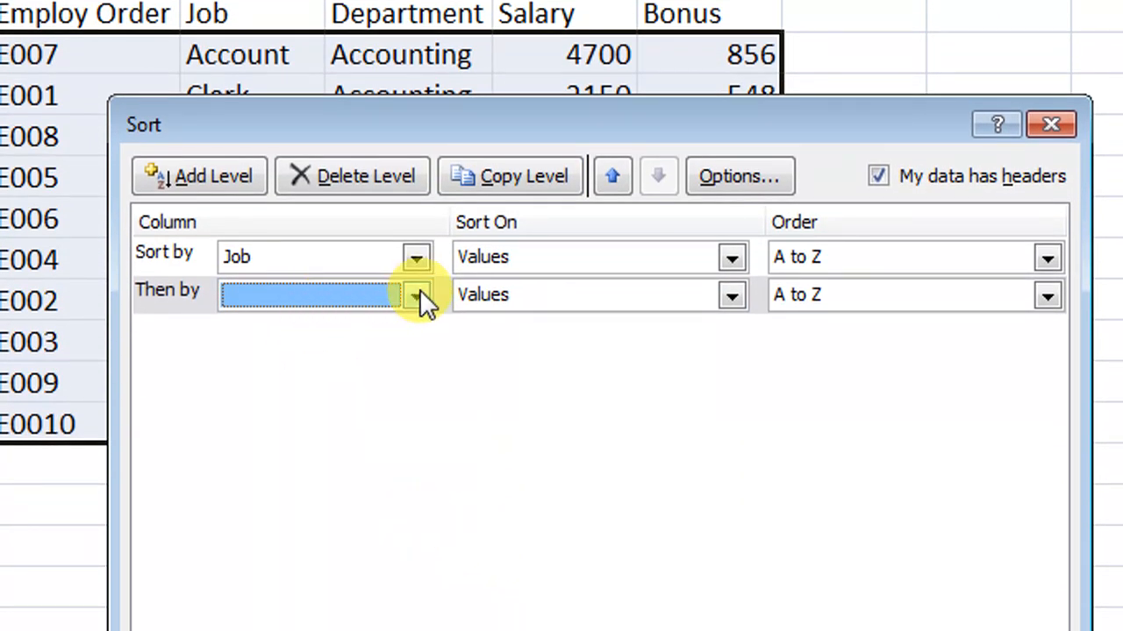
pyautogui.click(417, 295)
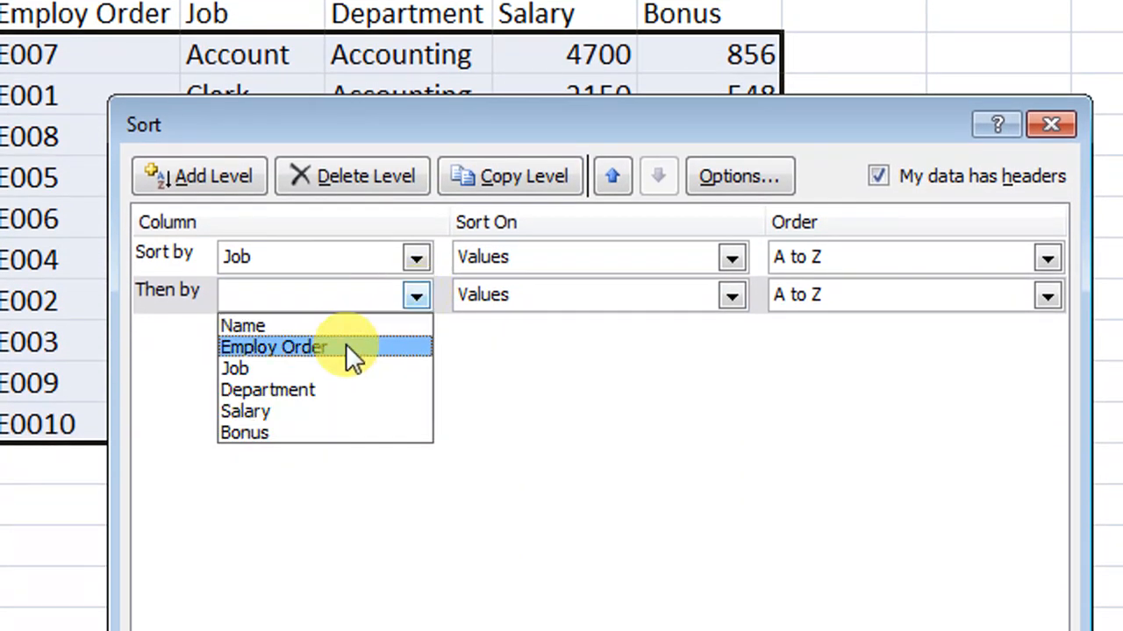
pyautogui.click(278, 430)
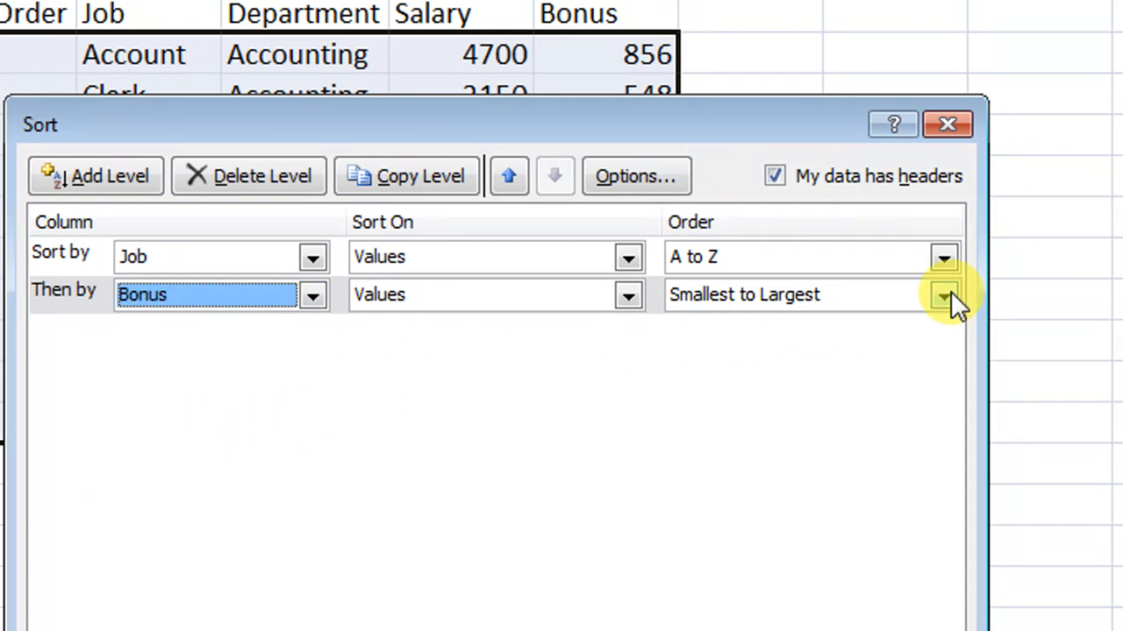
pyautogui.click(944, 296)
pyautogui.click(802, 345)
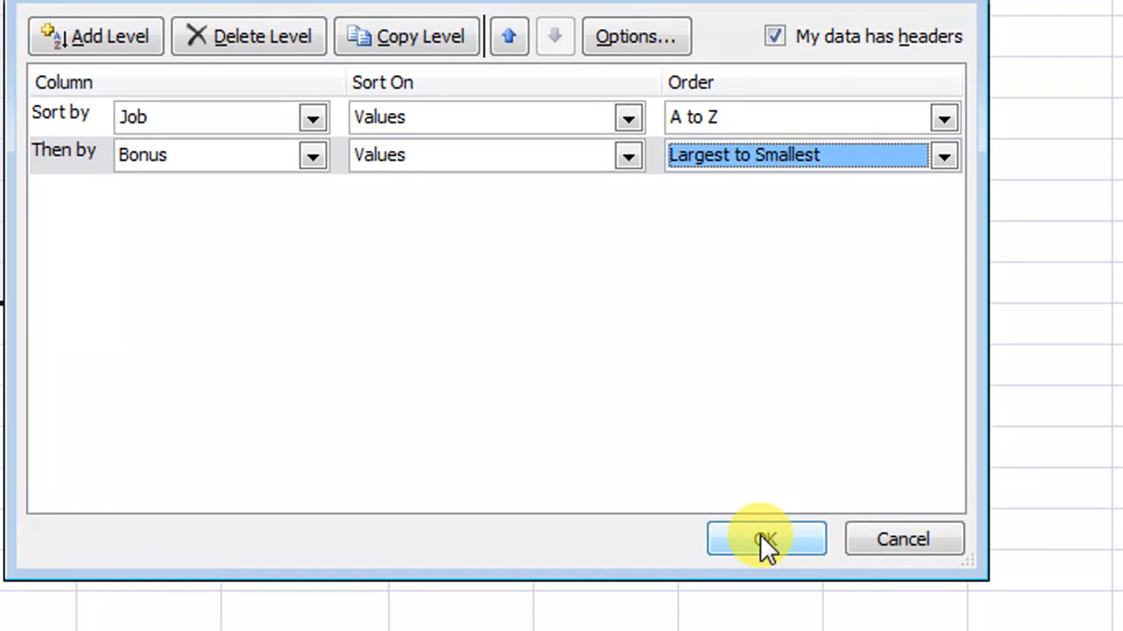
pyautogui.click(765, 541)
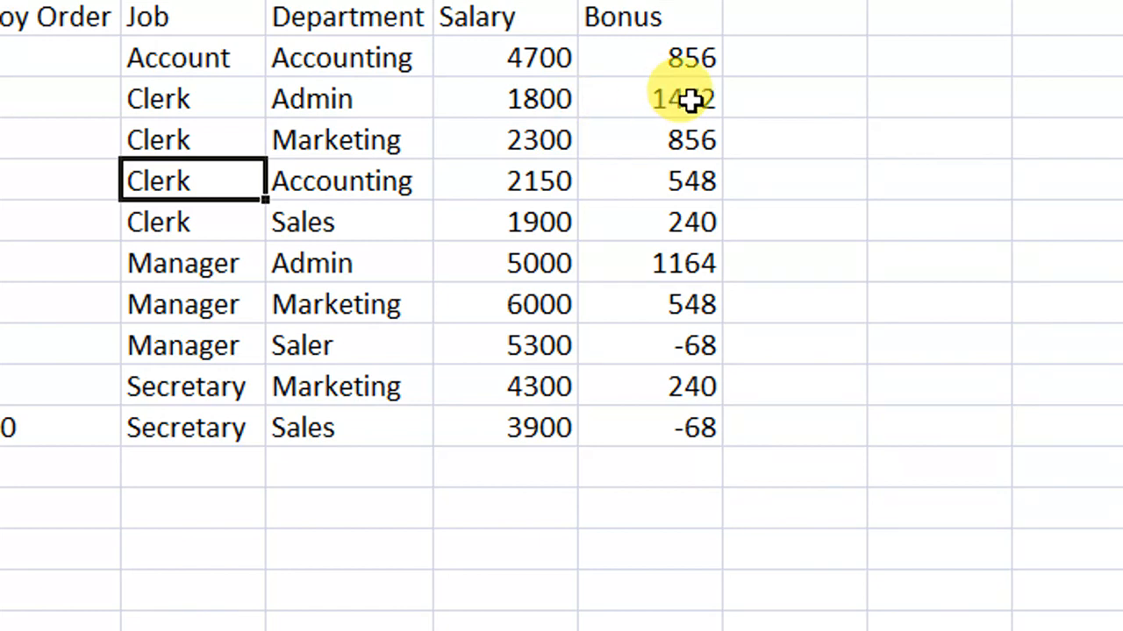
# - Delete the business card picture covering the employee table
pyautogui.scroll(-1, 689, 132)
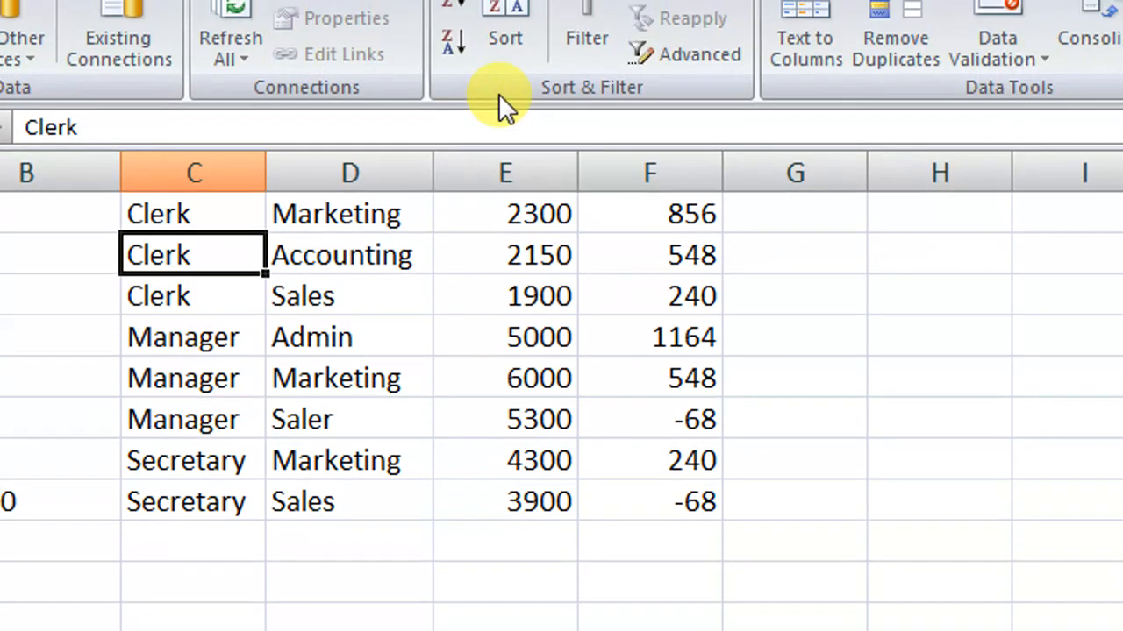
pyautogui.scroll(1, 688, 57)
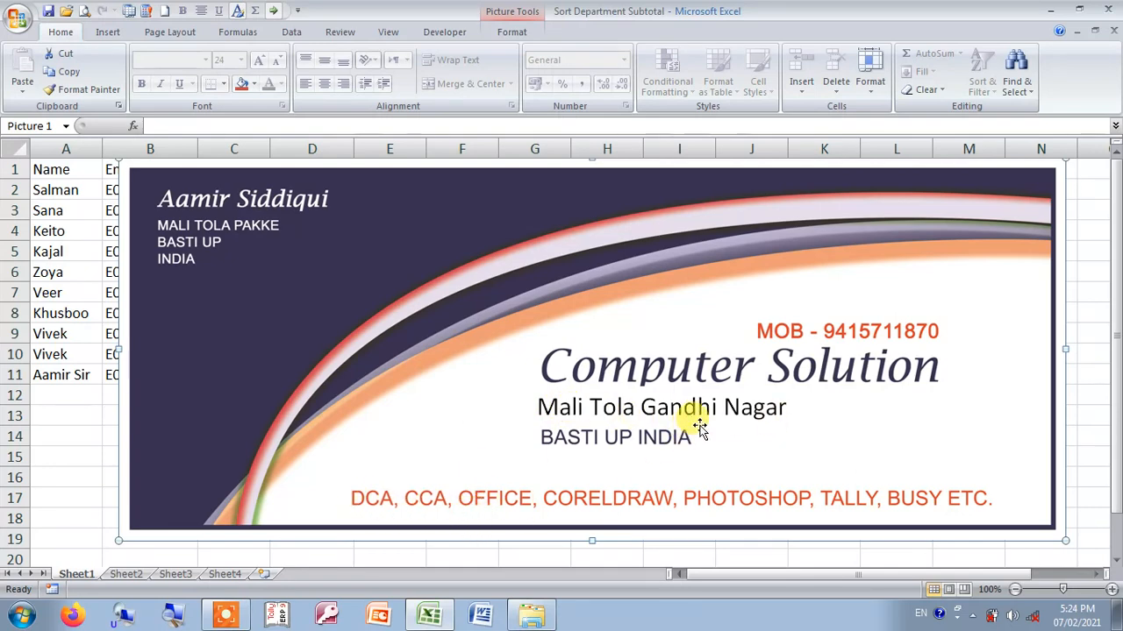
pyautogui.press('Delete')
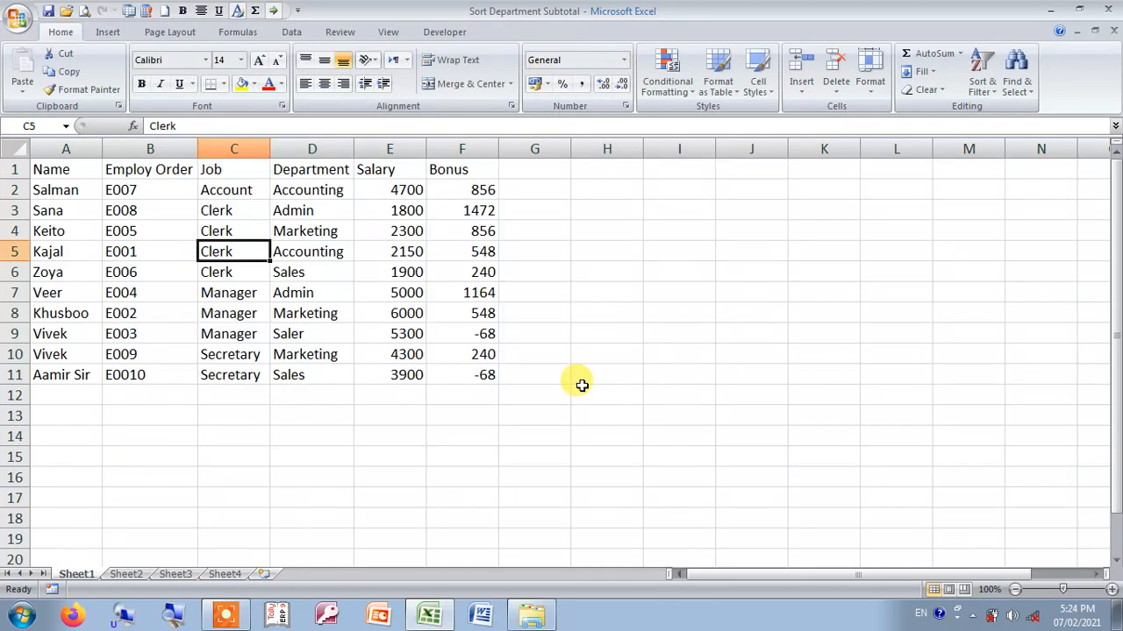